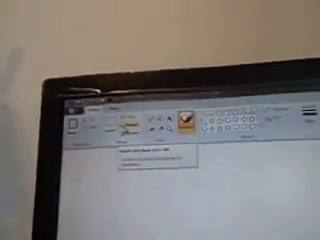
Bring up the collage's resize settings and measure the resize in pixels.
left_click(130, 127)
left_click(142, 100)
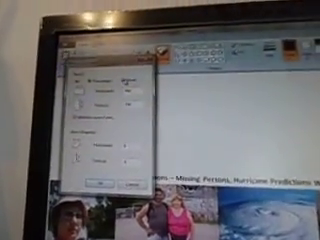